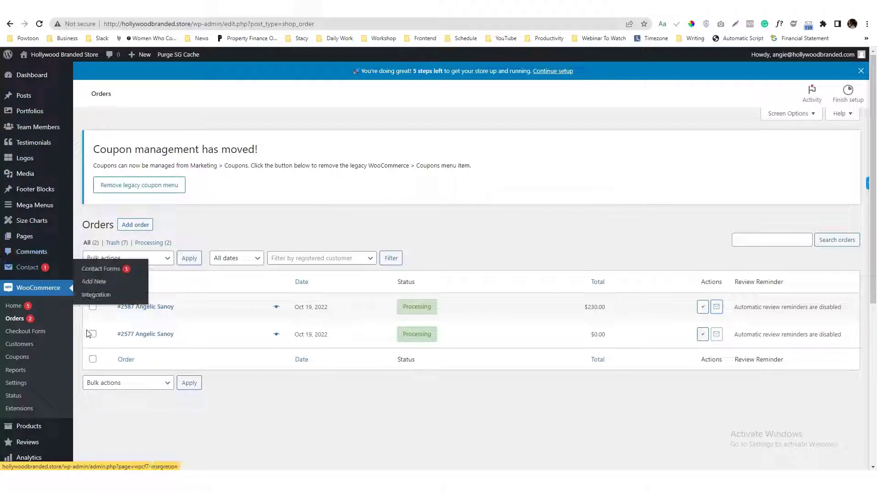
- Scroll through the Orders list to find order #2587
mouse_move(807, 62)
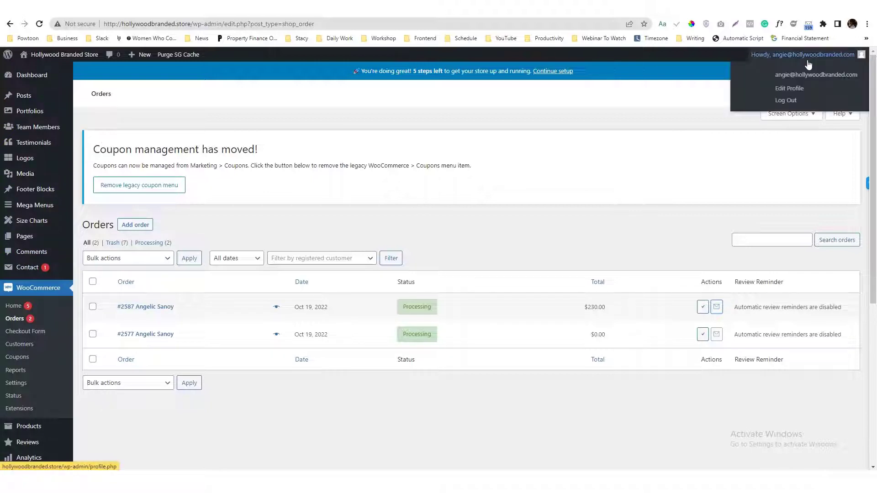
mouse_move(38, 233)
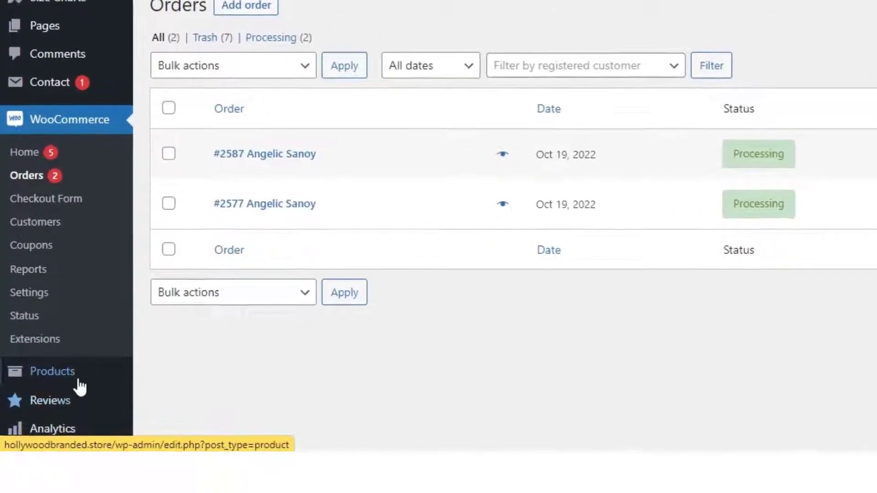
mouse_move(43, 431)
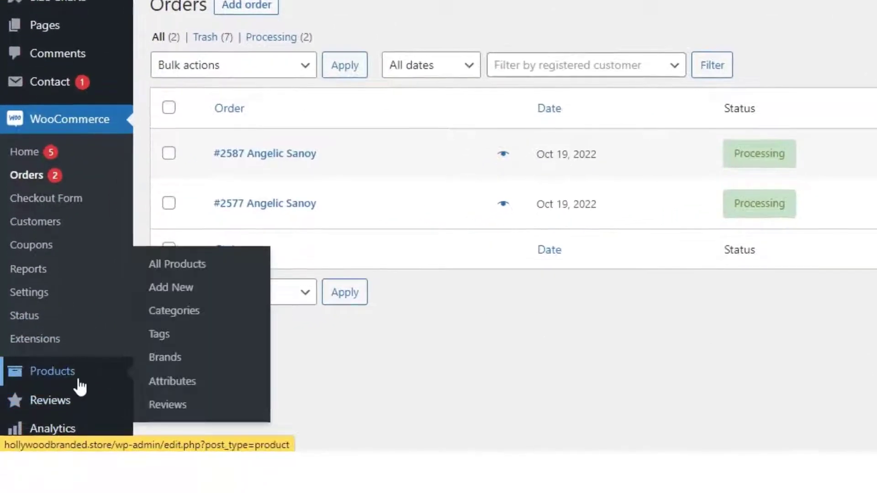
scroll(68, 347, "down", 5)
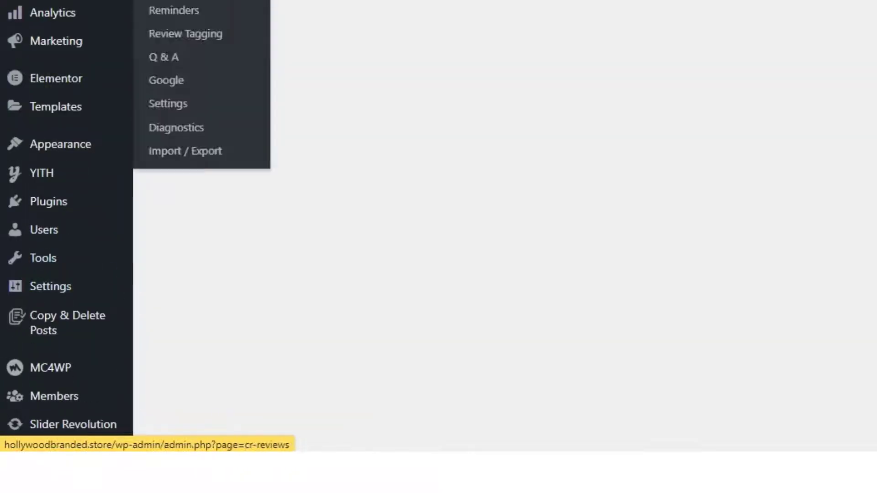
scroll(41, 402, "down", 2)
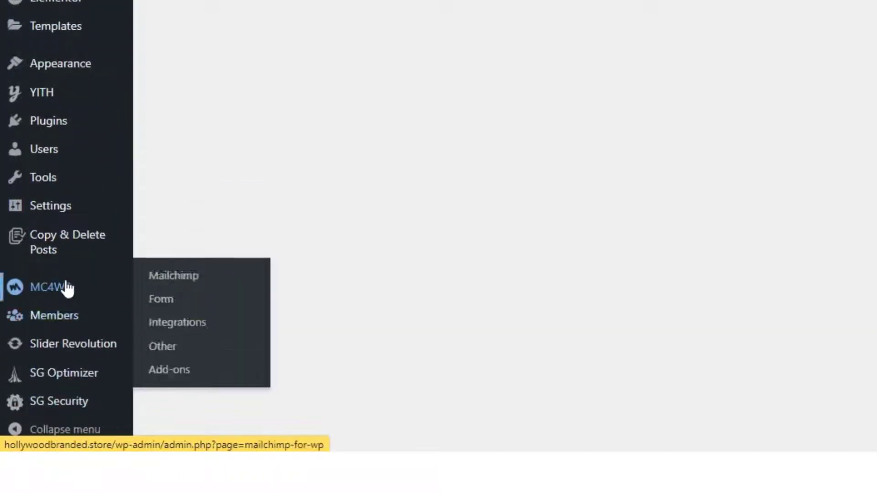
scroll(67, 289, "up", 10)
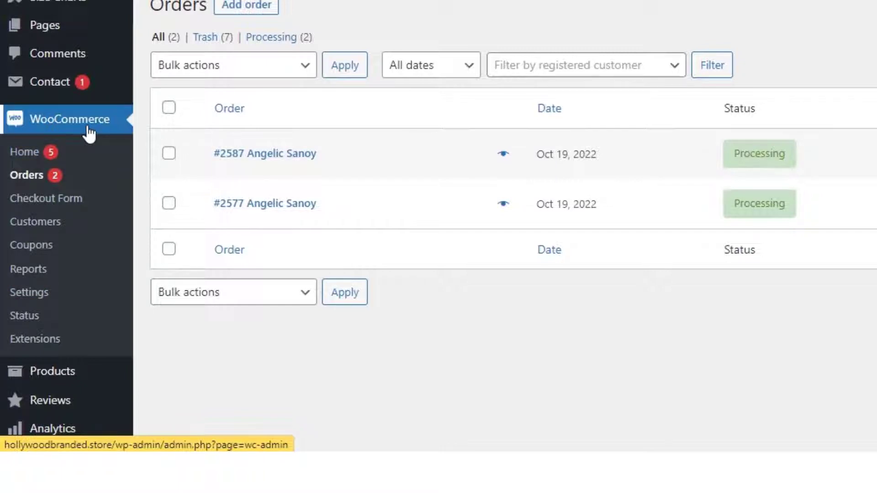
mouse_move(69, 378)
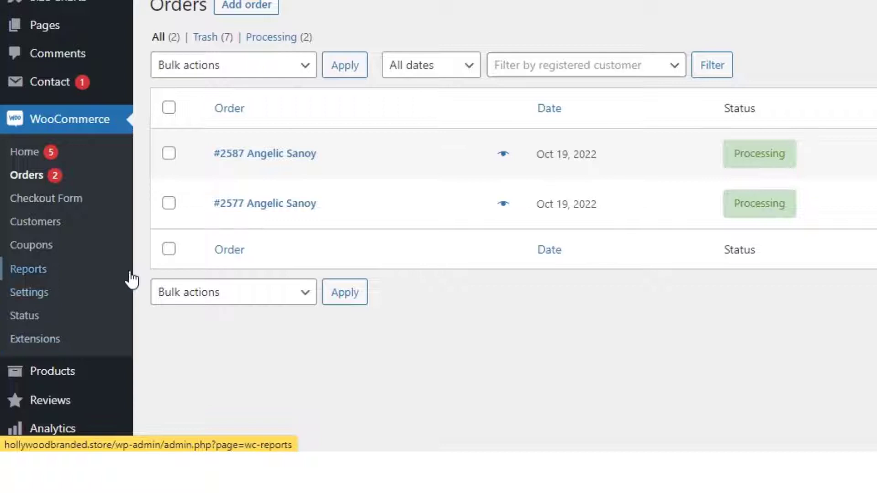
mouse_move(98, 380)
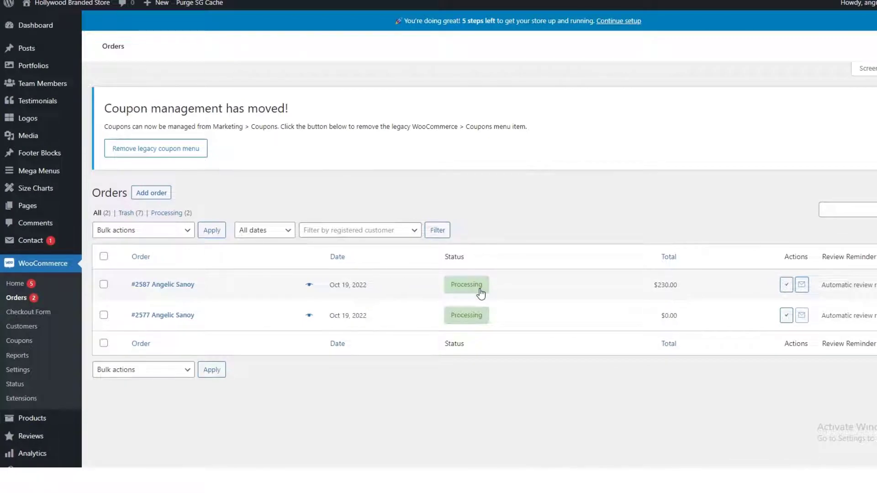
- Open order #2587 and review its Processing status, line items and order notes
left_click(172, 292)
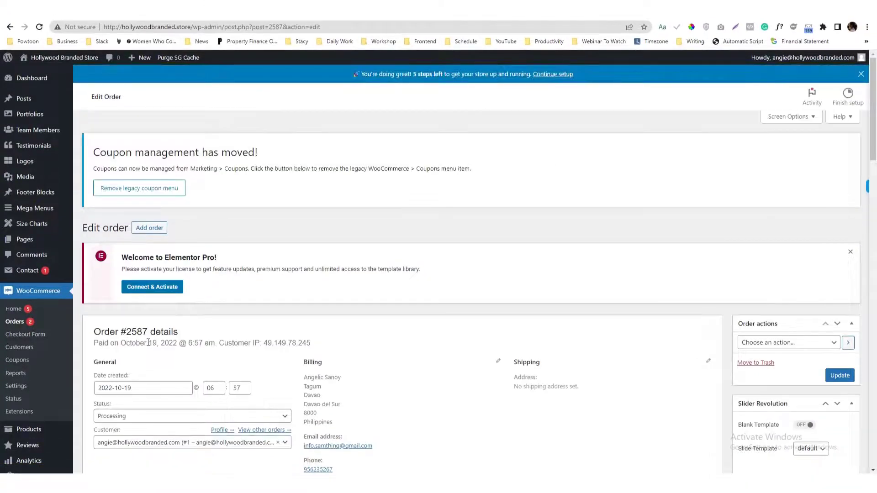
scroll(228, 357, "down", 5)
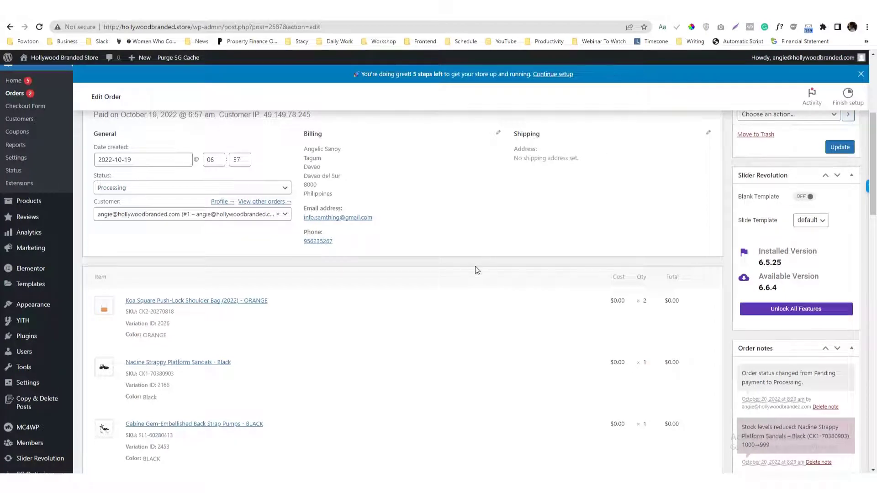
scroll(402, 284, "down", 5)
scroll(401, 248, "down", 5)
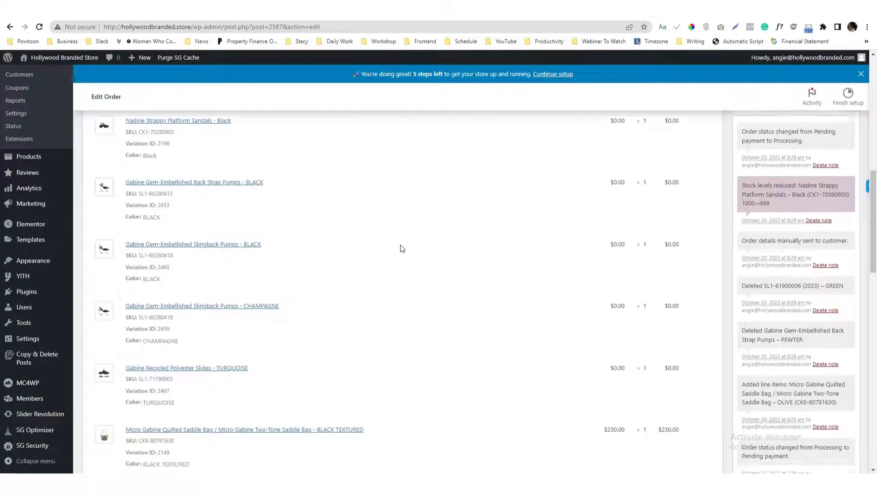
scroll(401, 248, "up", 12)
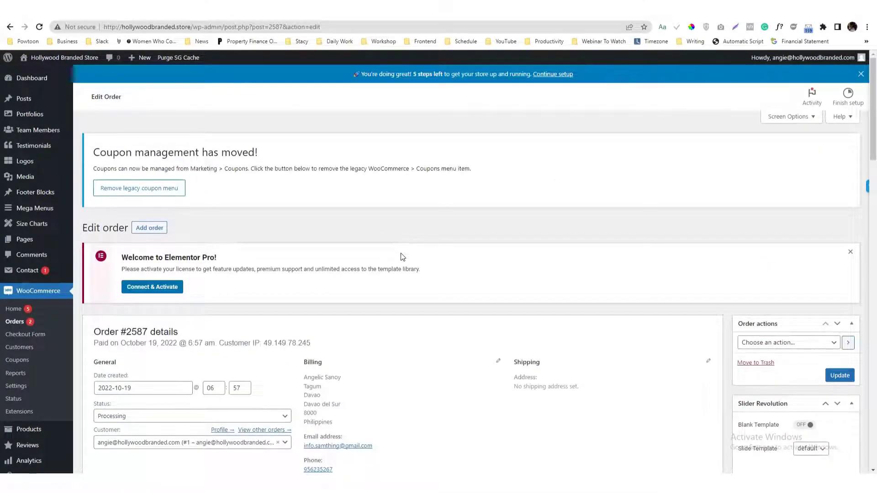
scroll(402, 260, "down", 5)
scroll(401, 261, "down", 3)
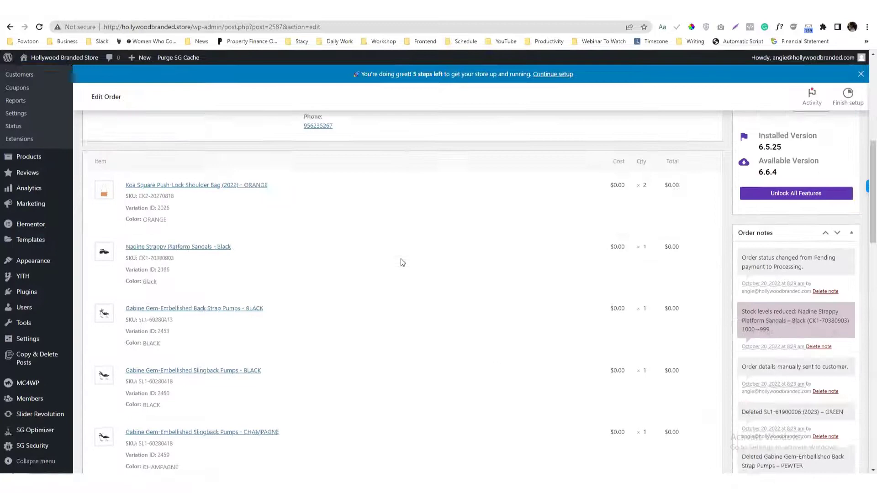
scroll(401, 260, "up", 10)
scroll(401, 261, "down", 5)
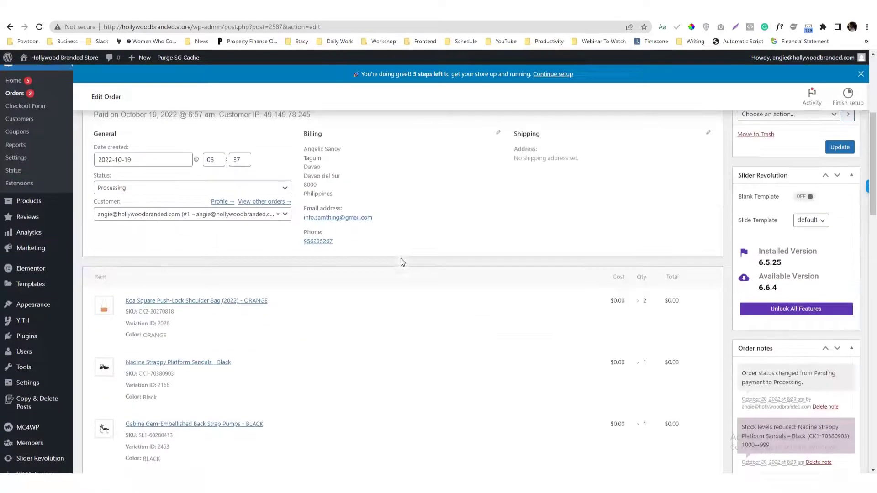
- Set order #2587's status to Pending payment and save the order with Update
left_click(190, 193)
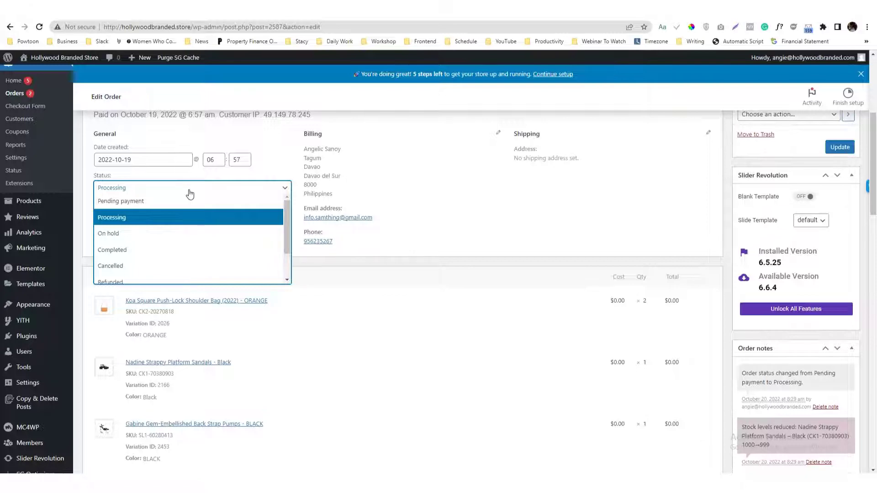
left_click(185, 208)
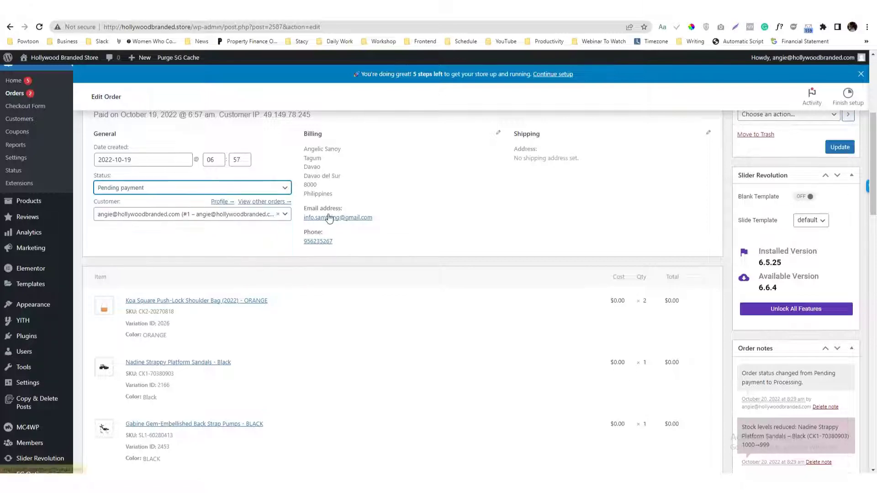
scroll(492, 274, "down", 5)
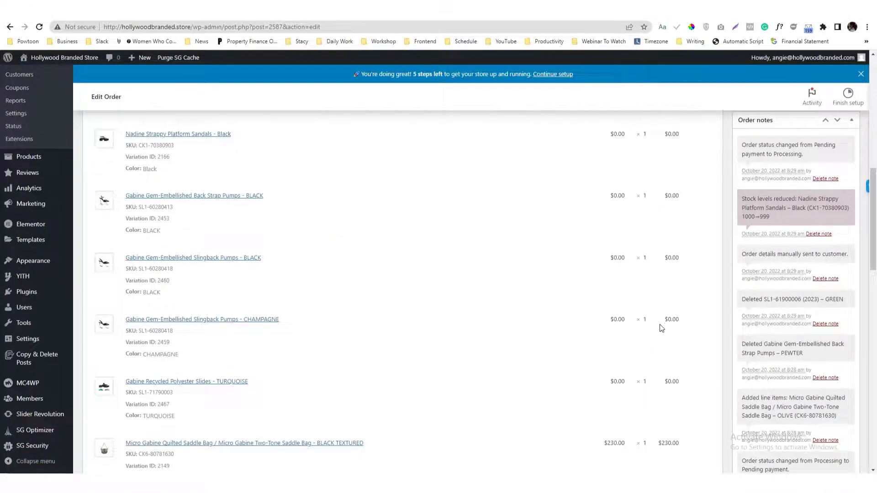
scroll(623, 263, "down", 10)
scroll(639, 230, "up", 15)
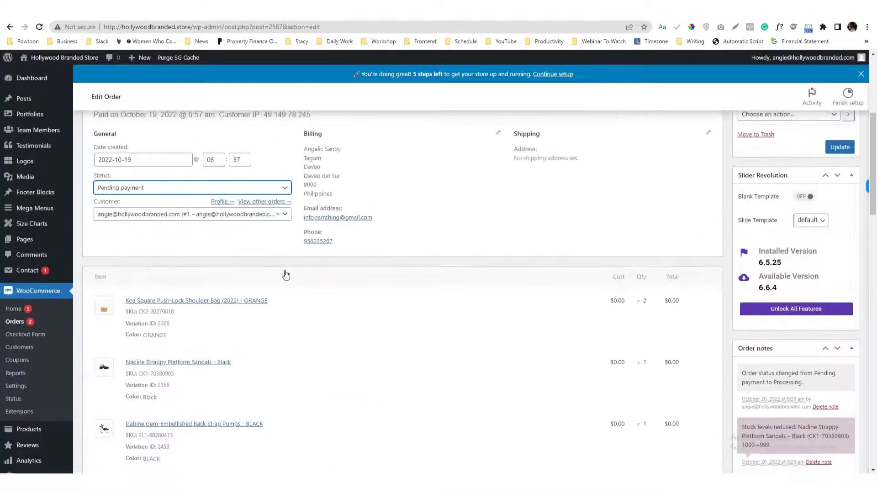
left_click(843, 148)
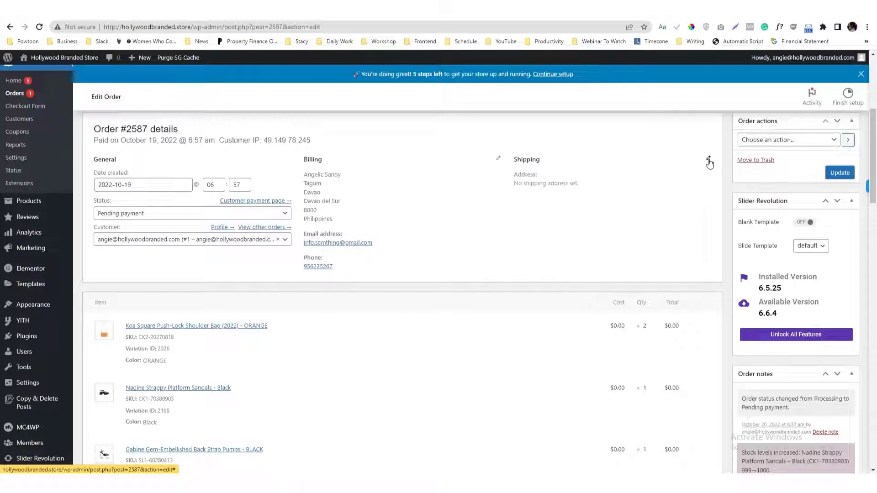
- Make the shipping address and billing details editable
left_click(709, 160)
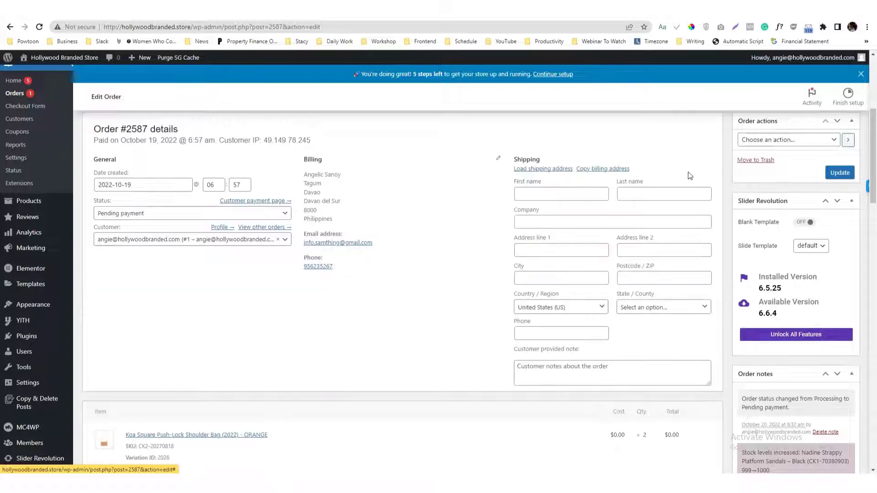
left_click(499, 161)
scroll(480, 215, "down", 5)
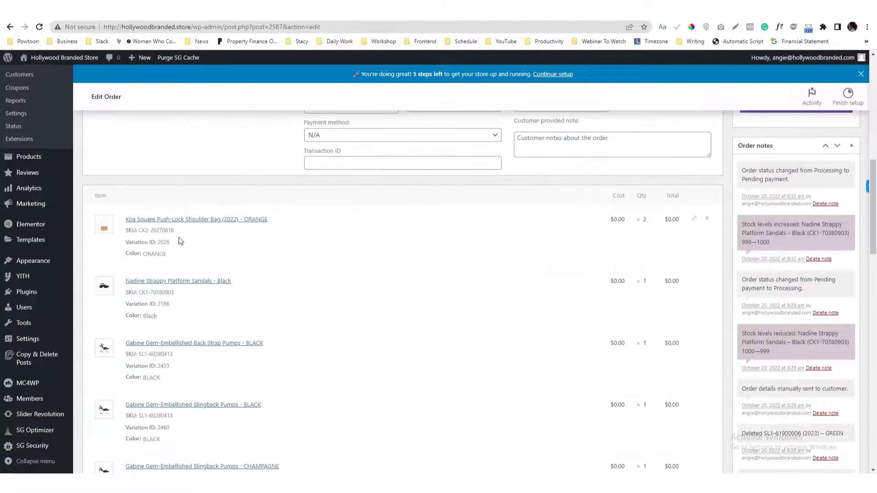
scroll(181, 241, "up", 5)
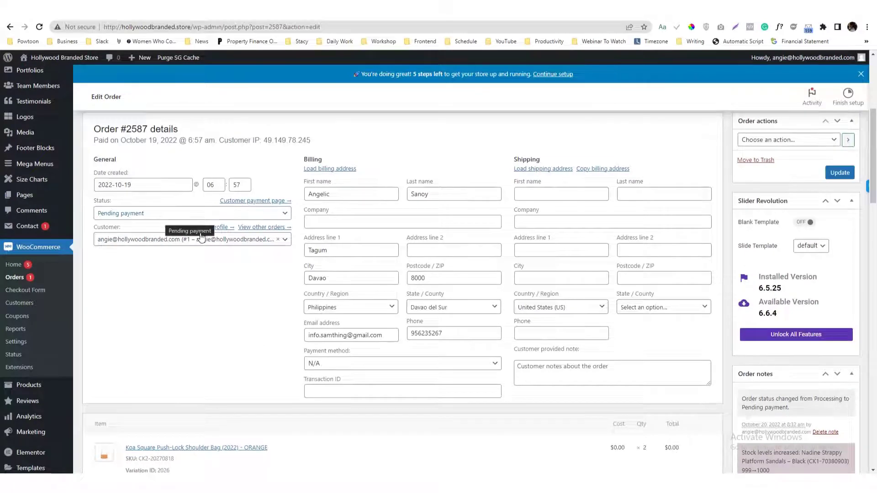
scroll(274, 297, "down", 5)
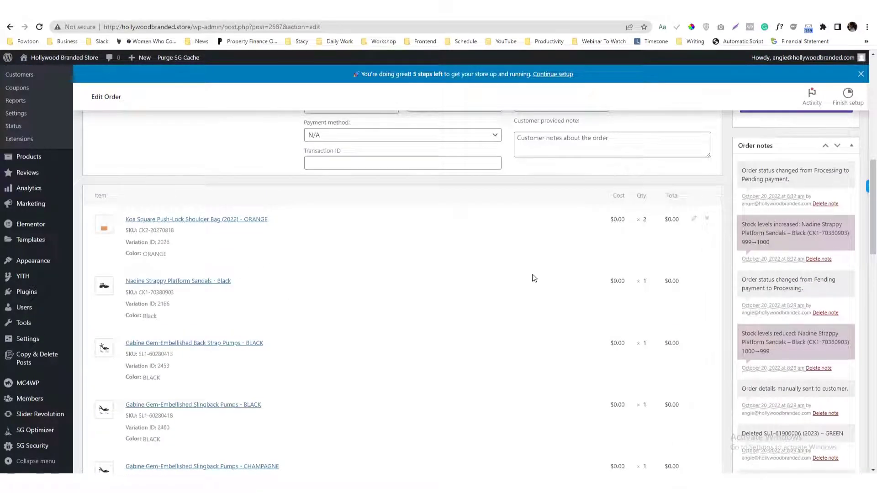
- Change the orange Koa shoulder bag's quantity to 1, then edit the BLACK TEXTURED bag line
left_click(693, 219)
double_click(608, 226)
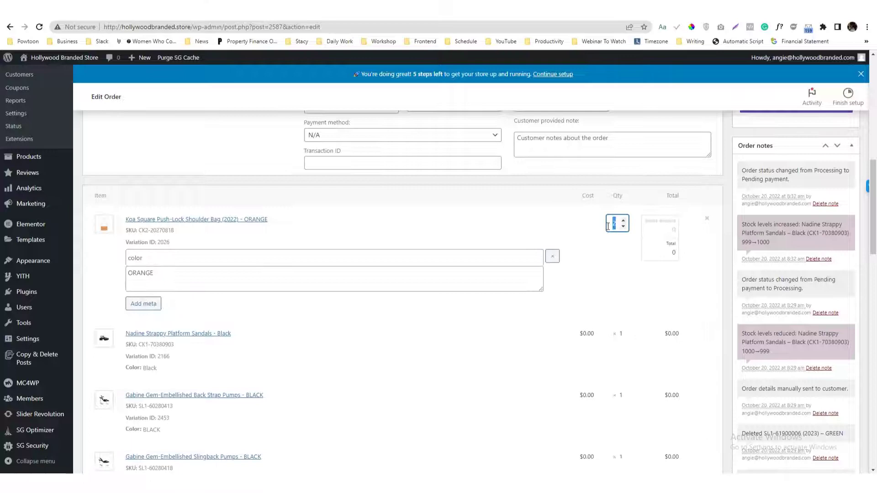
type("1")
scroll(670, 288, "down", 10)
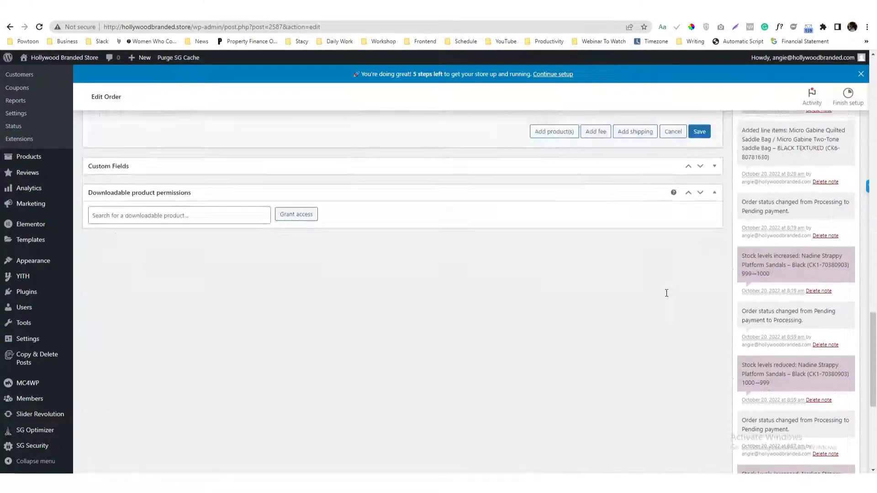
scroll(665, 295, "up", 2)
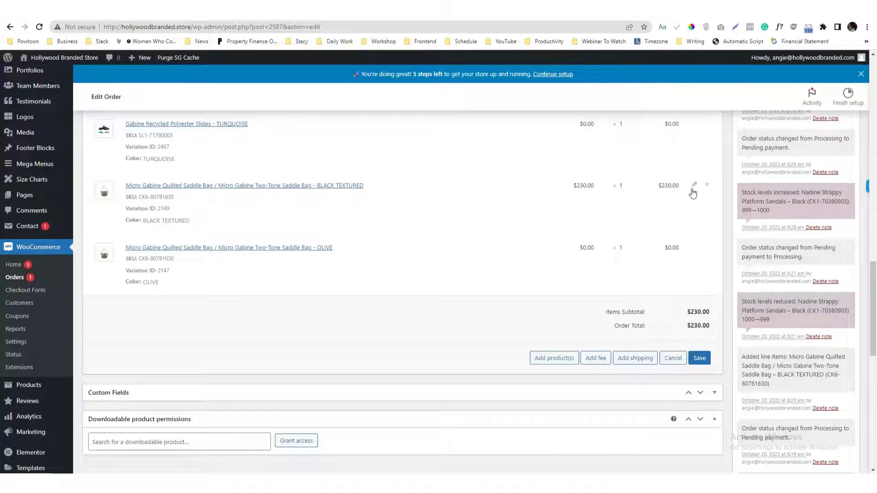
left_click(692, 188)
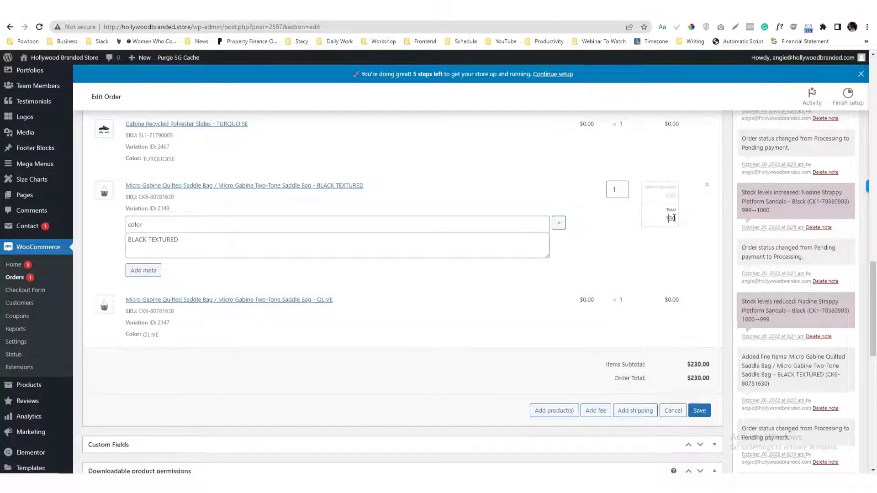
- Add a $20 fee and recalculate, bringing the order total to $250.00
scroll(675, 329, "down", 4)
scroll(675, 330, "up", 4)
left_click(596, 411)
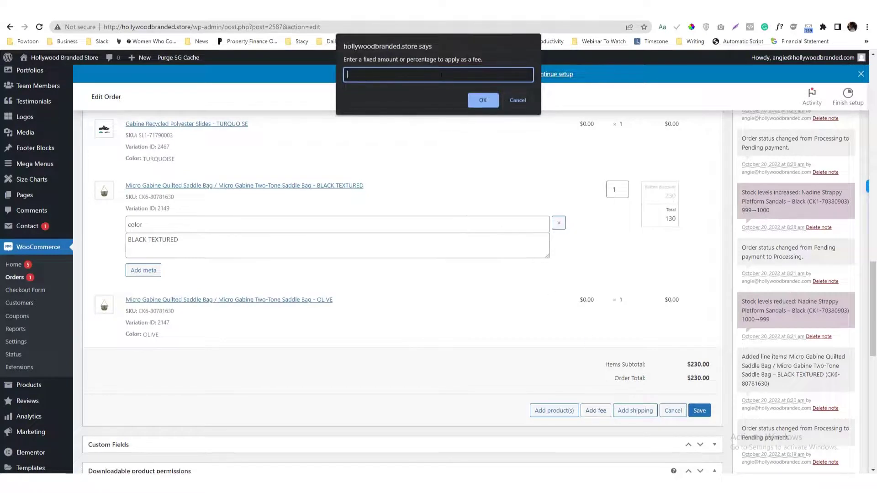
type("20")
left_click(474, 98)
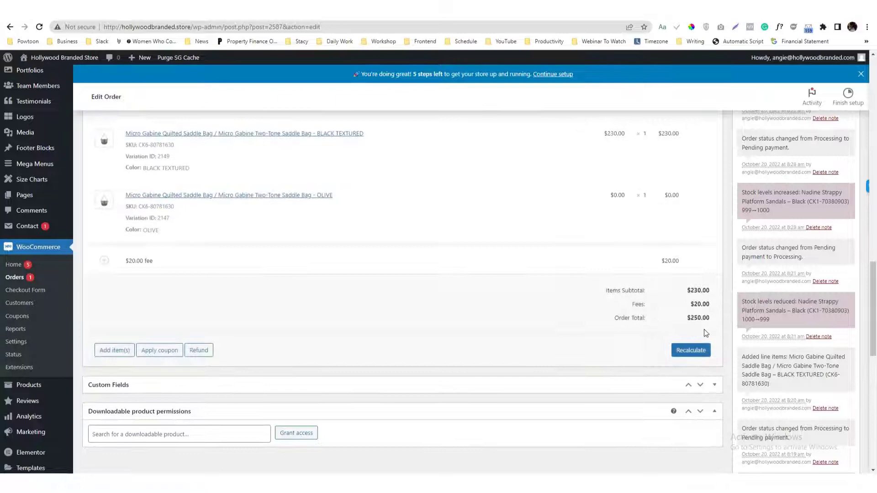
left_click(678, 350)
left_click(483, 98)
- Search 'Gabine', add the OLIVE Micro Gabine Quilted Saddle Bag, and start a recalculation
left_click(112, 353)
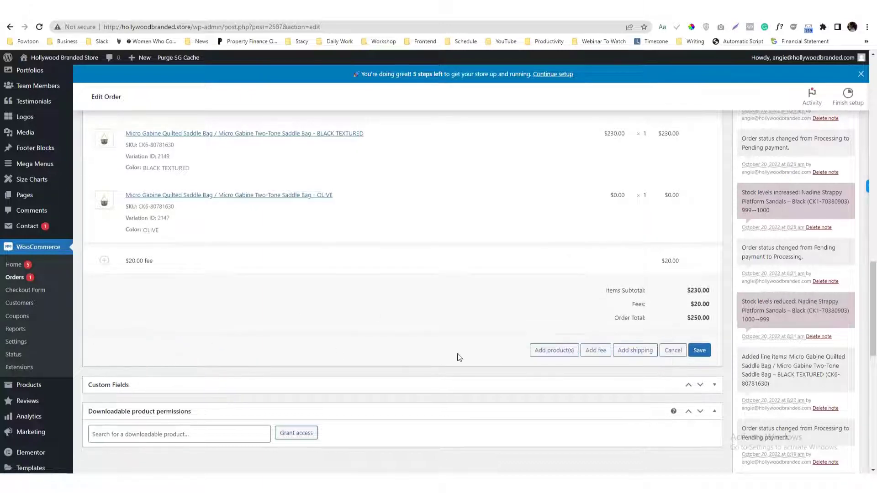
left_click(563, 358)
left_click(402, 271)
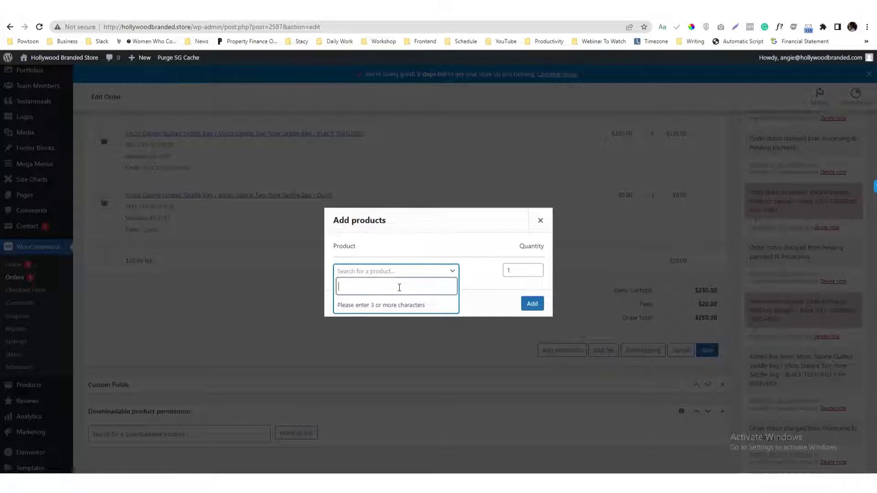
type("Gabinw")
key("BackSpace")
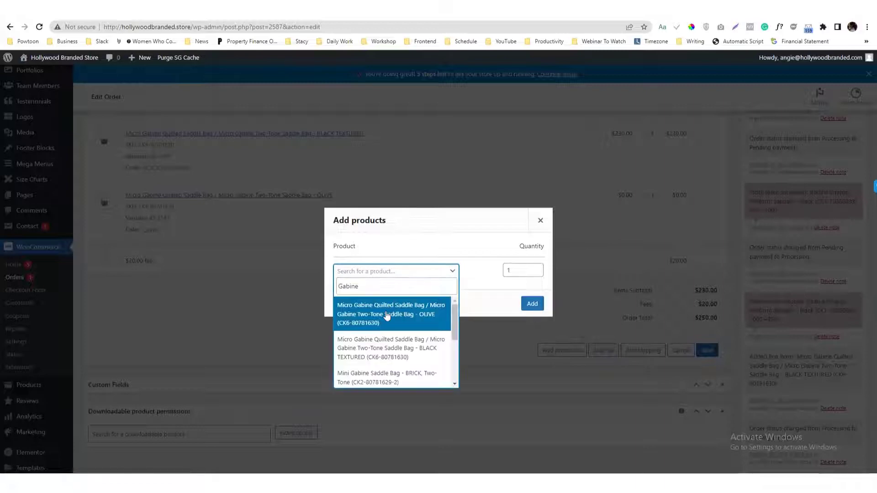
left_click(387, 314)
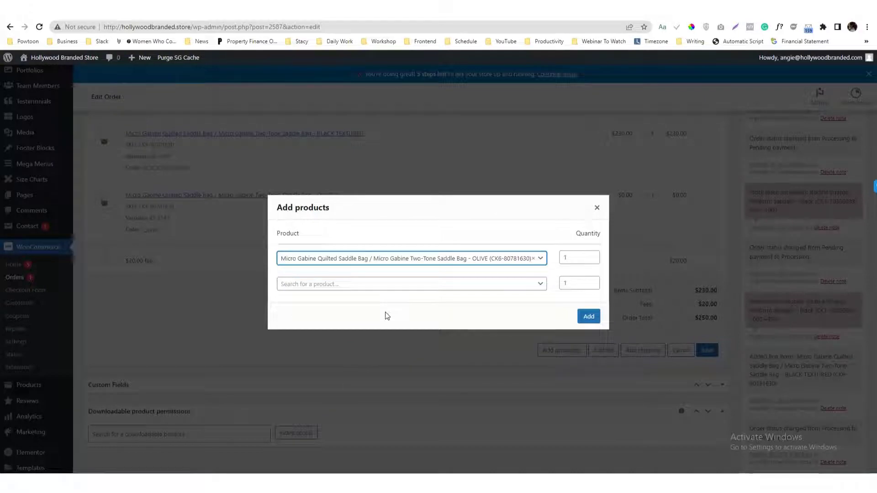
left_click(590, 316)
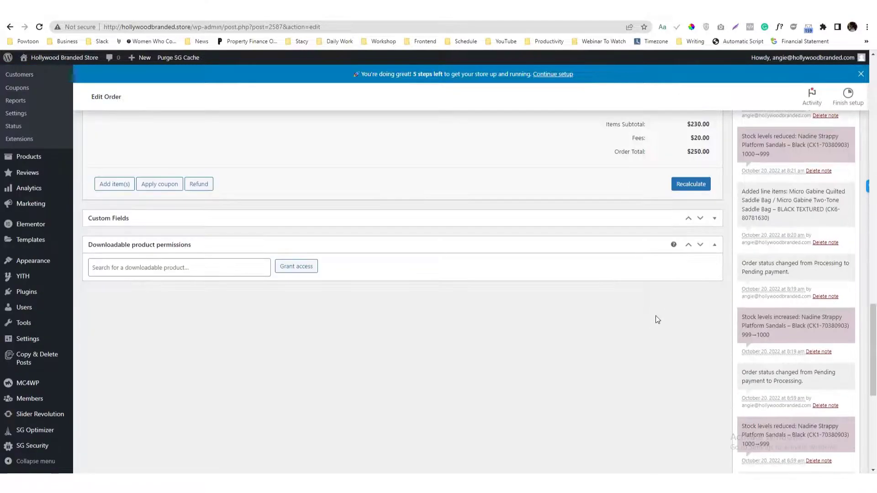
scroll(656, 319, "down", 5)
scroll(673, 351, "up", 5)
left_click(689, 412)
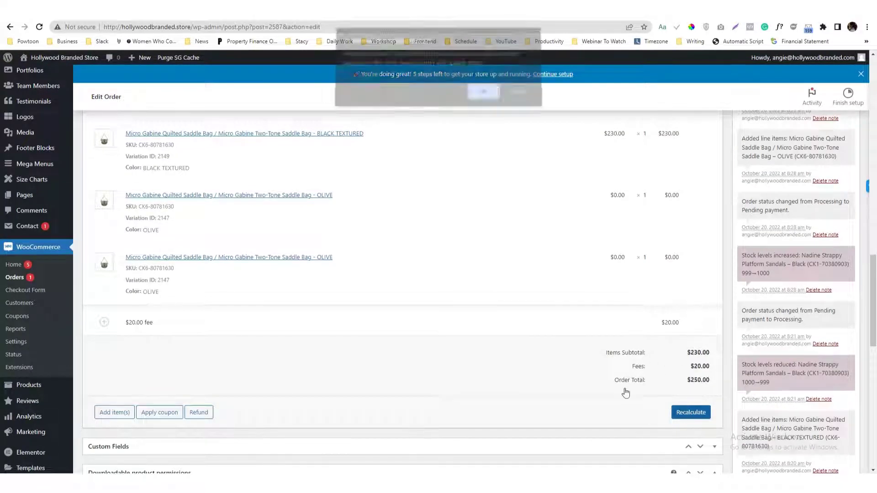
- Confirm the recalculation to $250.00, check the Coupons list, and return to the order
left_click(489, 97)
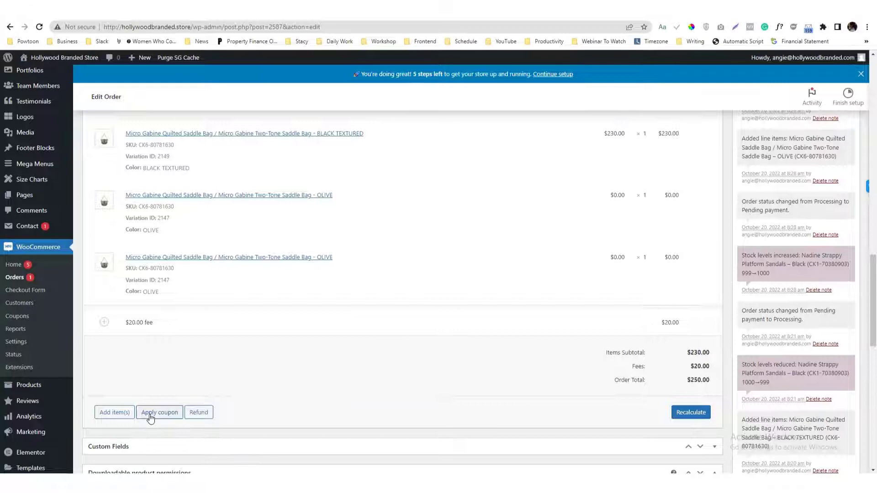
right_click(42, 320)
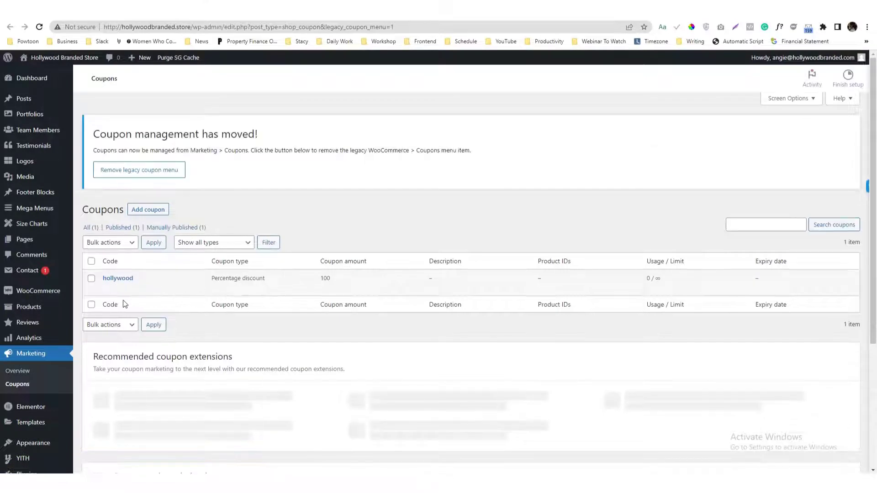
key("alt+Left")
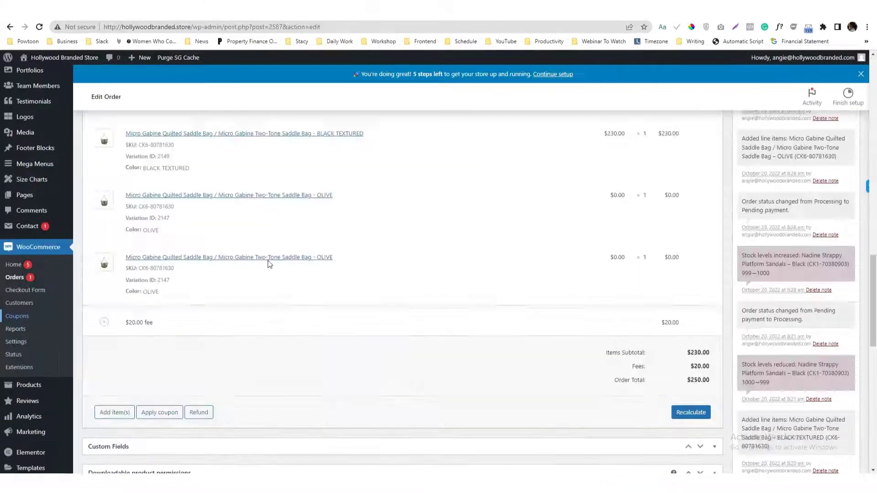
- Save order #2587 with Update, keeping it Pending payment
scroll(470, 384, "up", 10)
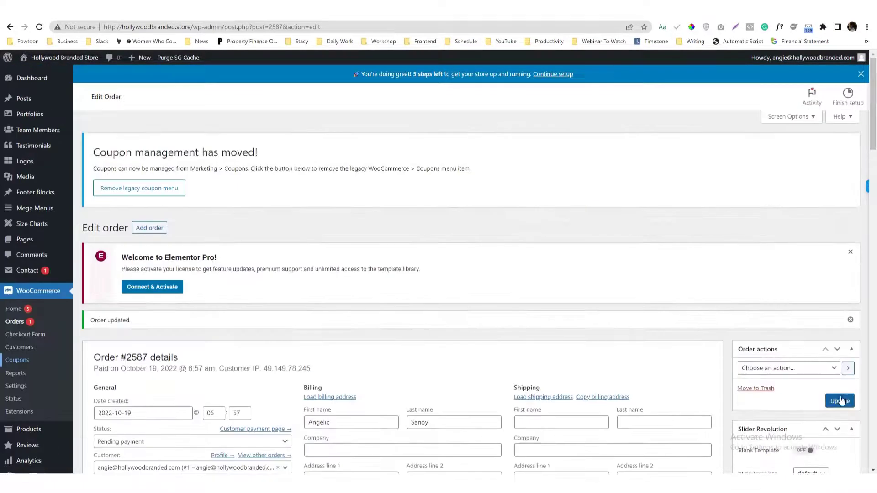
left_click(839, 401)
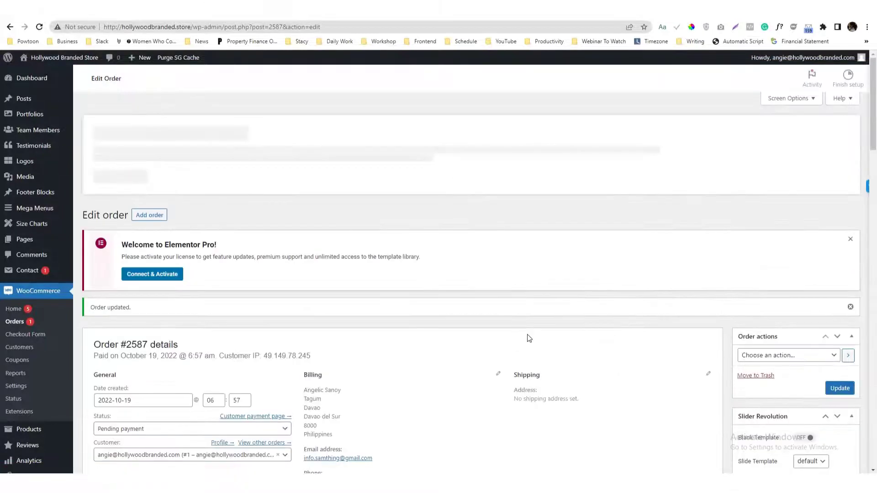
scroll(529, 338, "down", 5)
- Choose 'Resend new order notification' as the order action after trying other options
left_click(776, 140)
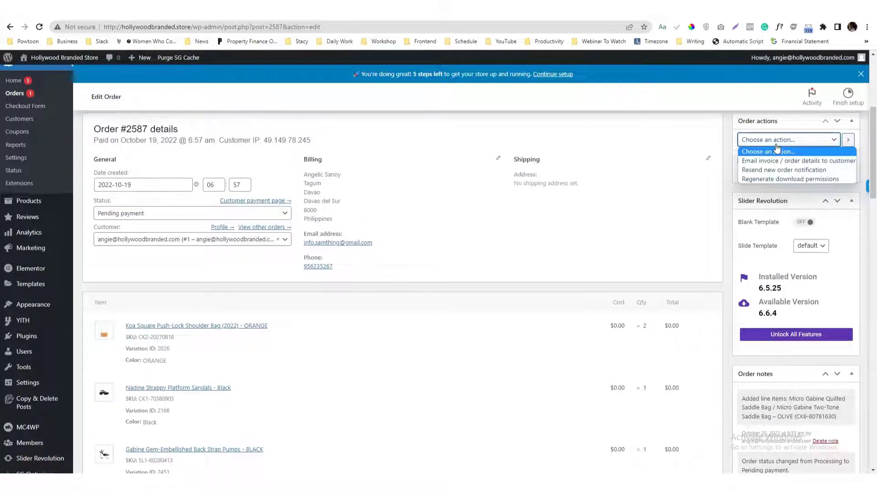
left_click_drag(870, 183, 869, 172)
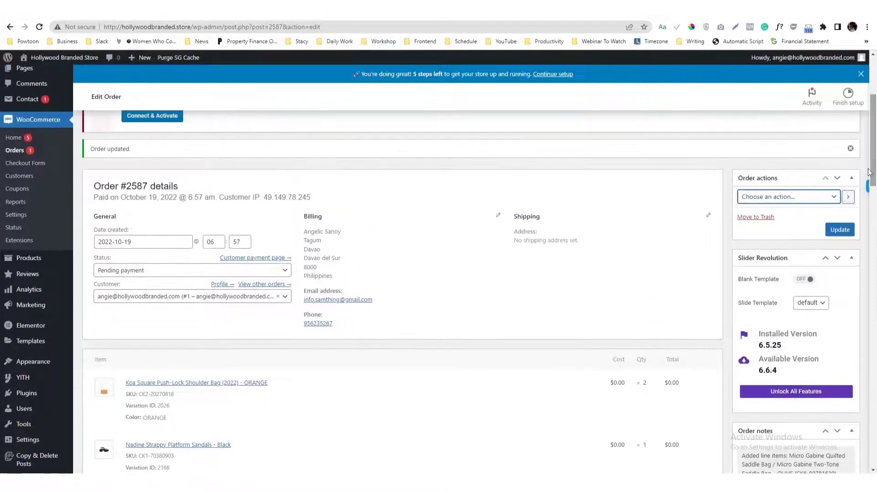
left_click(783, 197)
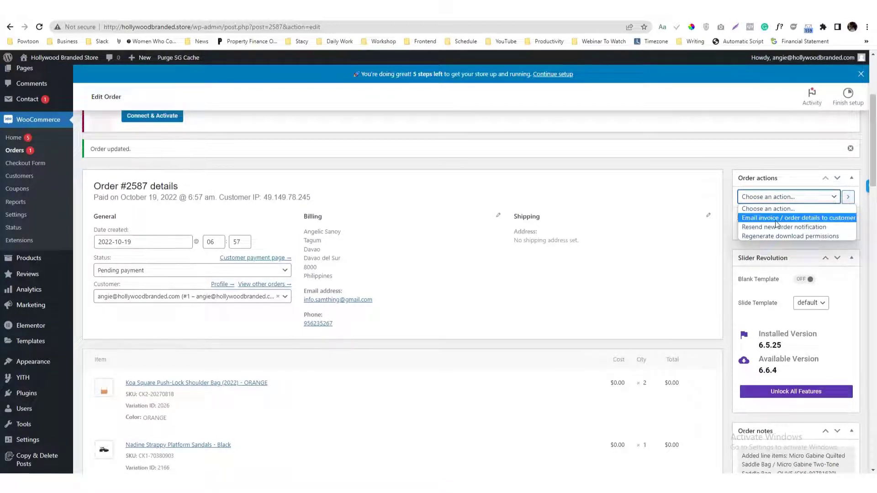
left_click(777, 236)
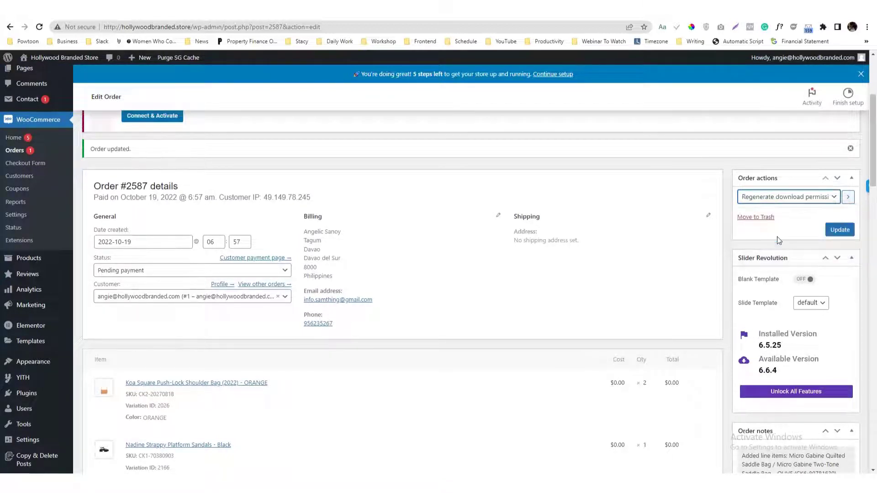
left_click(777, 197)
left_click(752, 218)
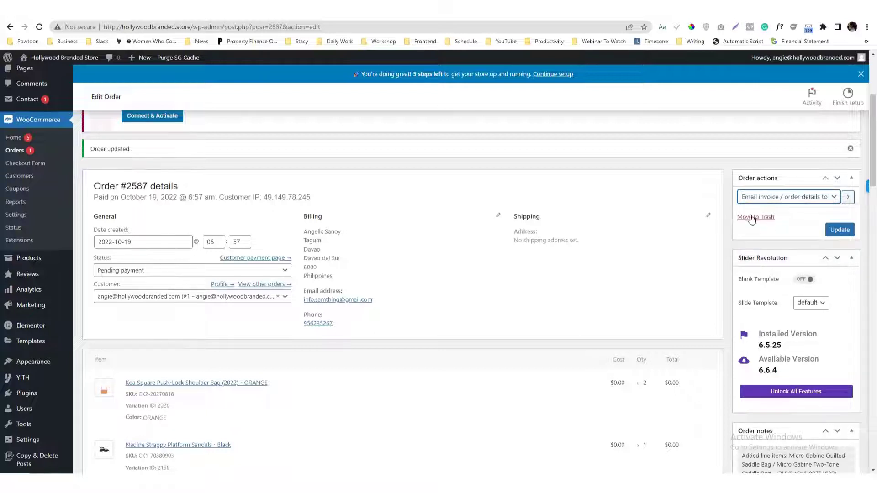
left_click(801, 203)
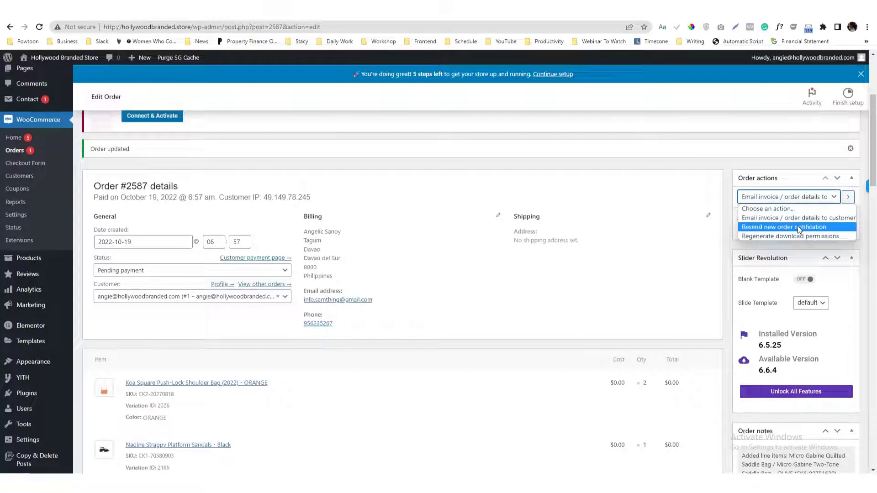
left_click(799, 227)
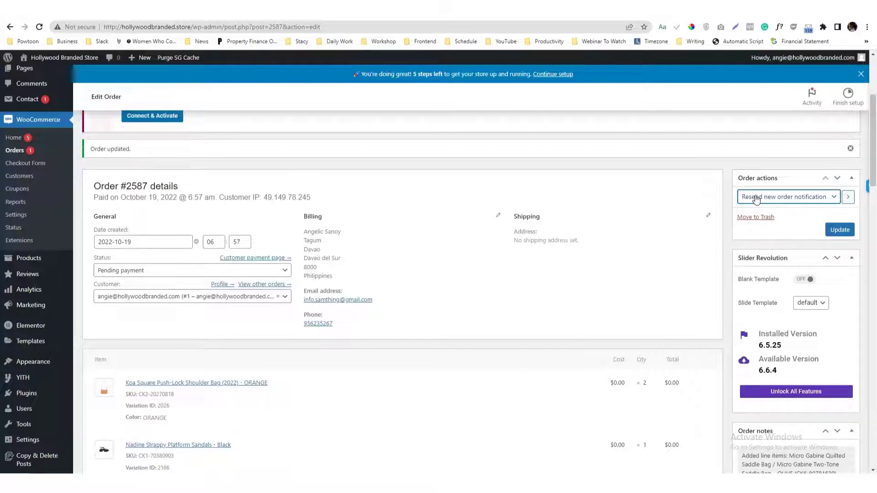
scroll(771, 246, "down", 4)
scroll(773, 407, "up", 4)
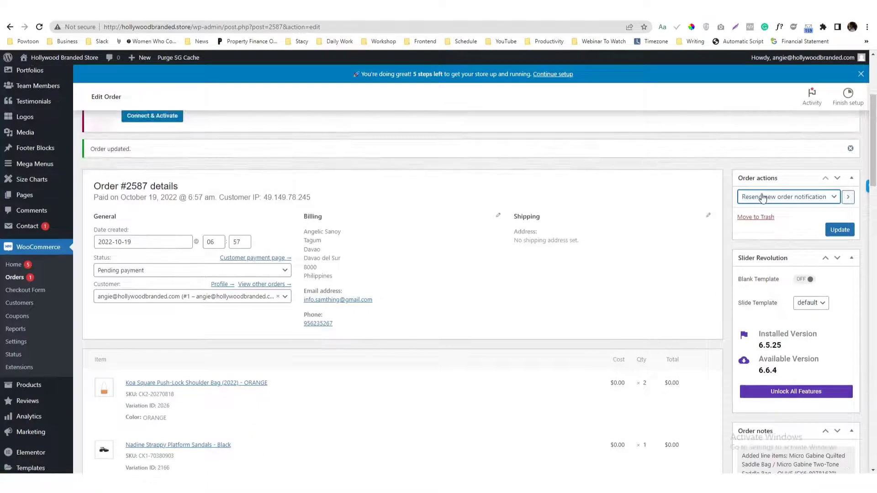
scroll(762, 203, "down", 5)
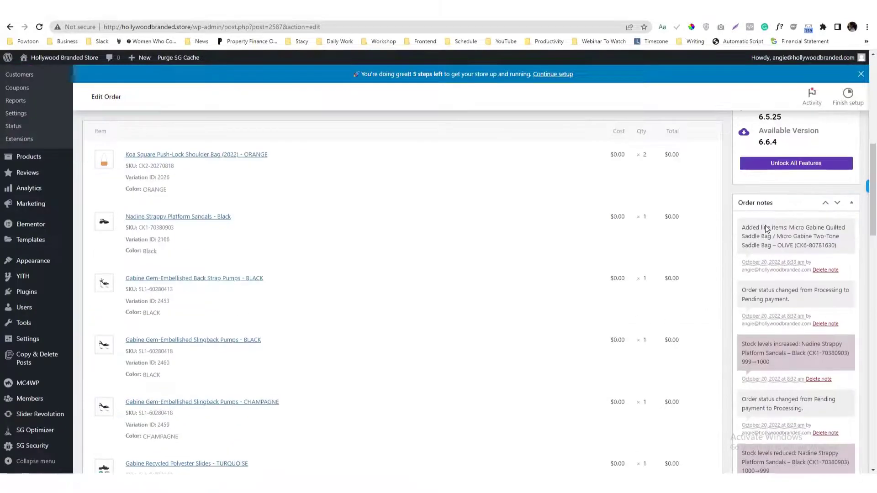
scroll(749, 219, "up", 5)
scroll(873, 171, "down", 4)
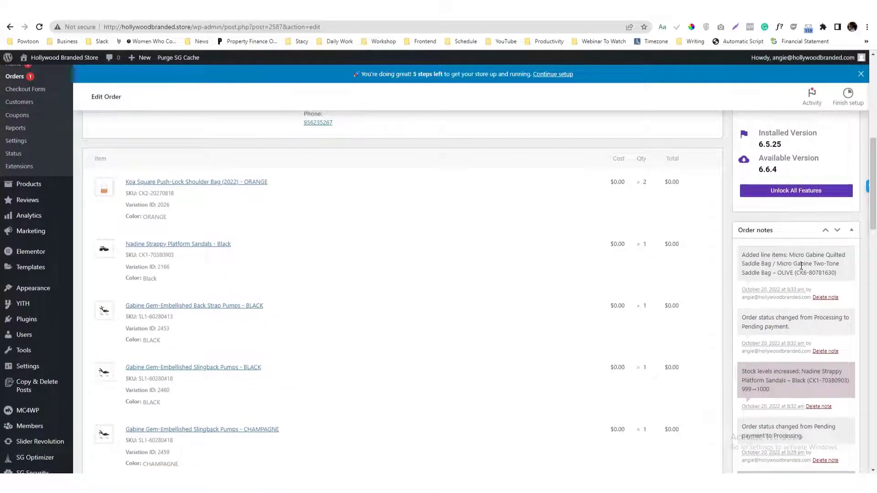
scroll(776, 269, "down", 10)
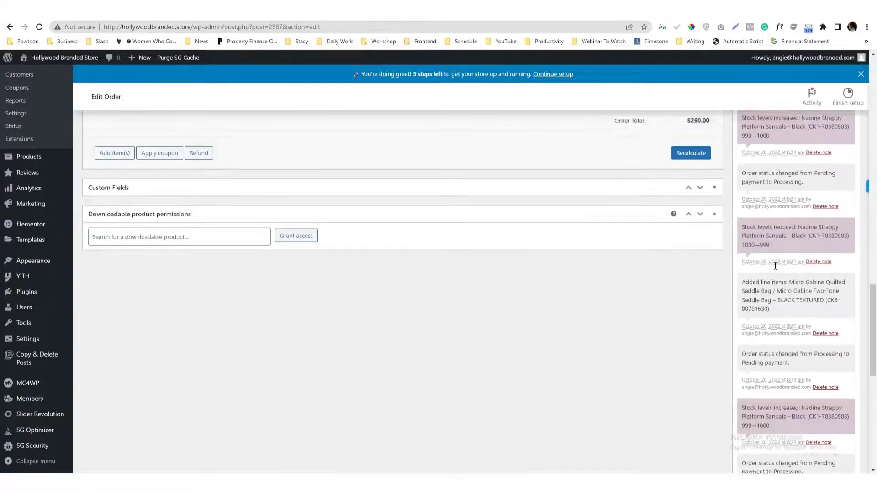
left_click(769, 394)
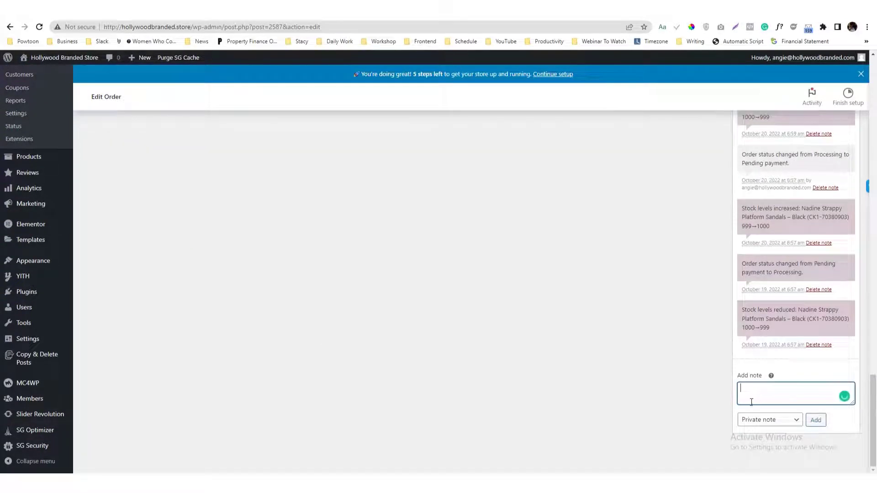
left_click(765, 420)
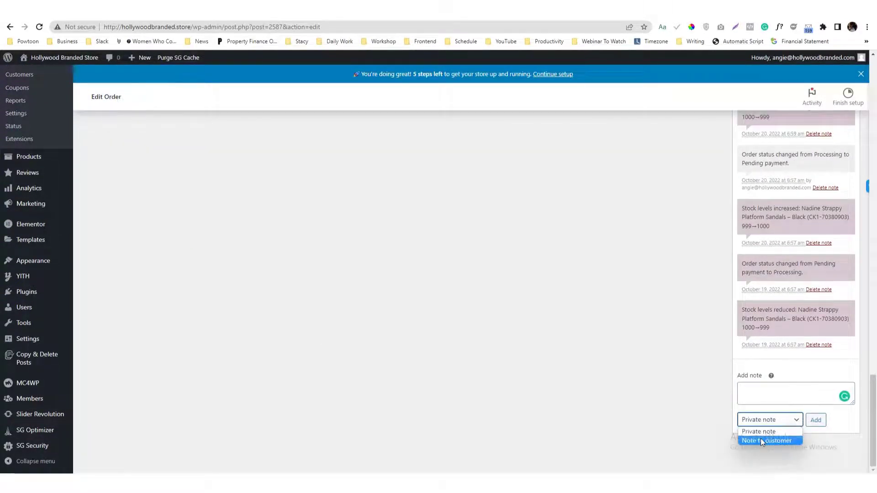
left_click(760, 439)
left_click(767, 420)
left_click(760, 429)
left_click(757, 401)
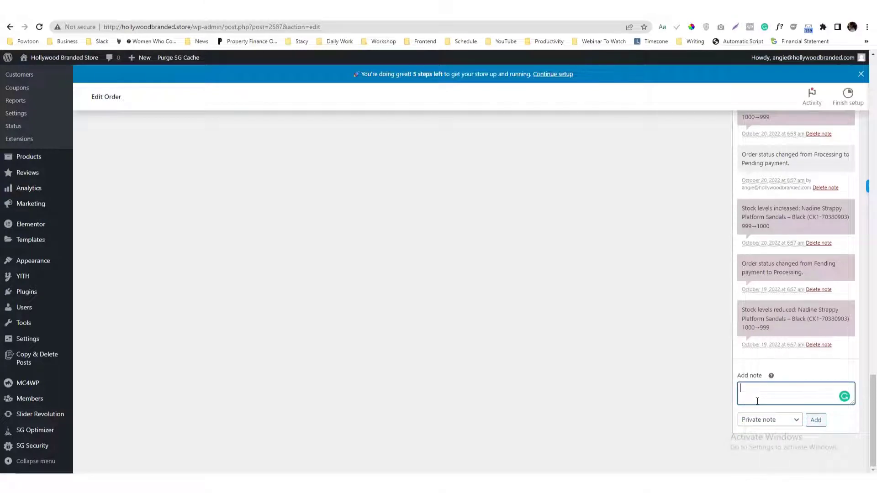
- Update order #2587 to resend the new order notification, then go to the Orders list
scroll(532, 327, "up", 15)
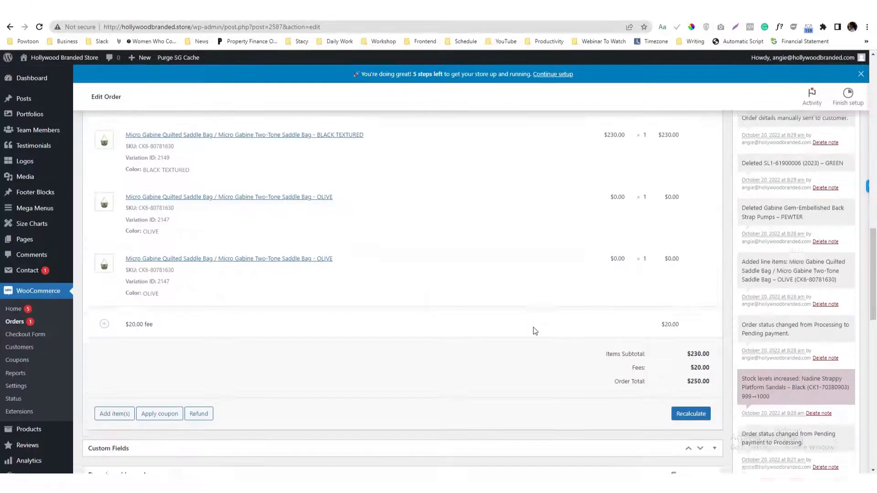
scroll(532, 326, "down", 10)
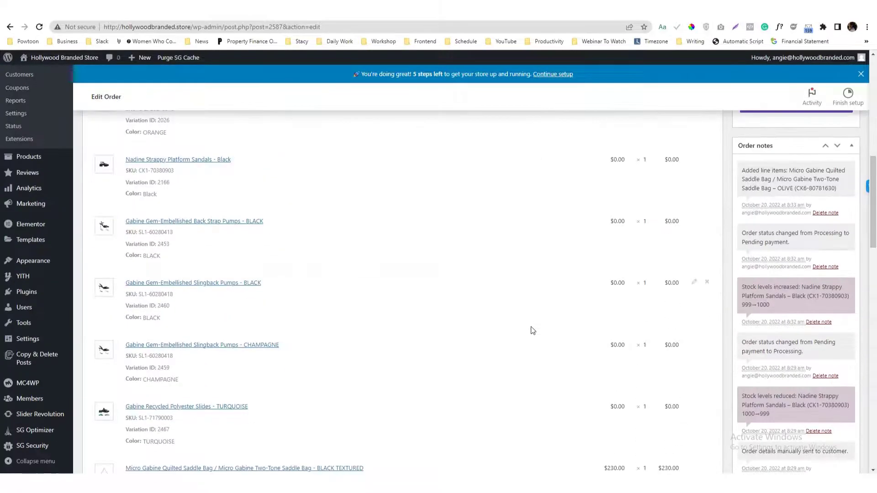
scroll(530, 329, "up", 6)
left_click(830, 176)
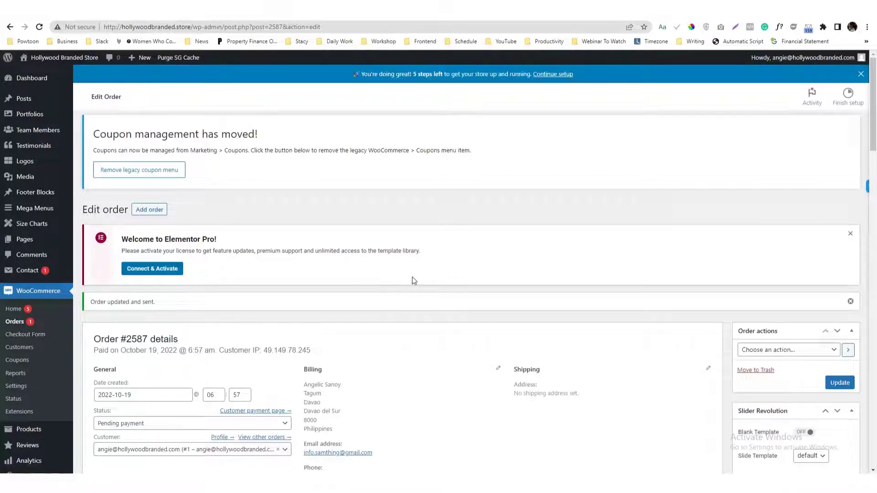
scroll(409, 276, "down", 15)
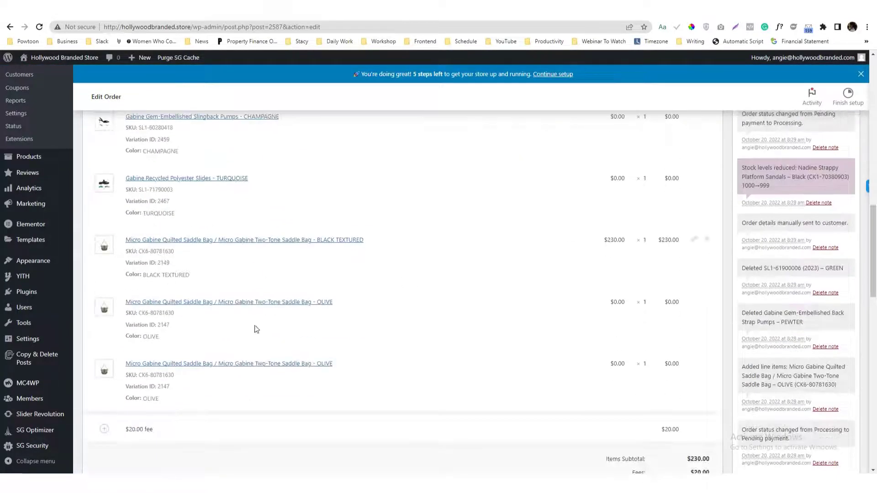
scroll(264, 329, "up", 5)
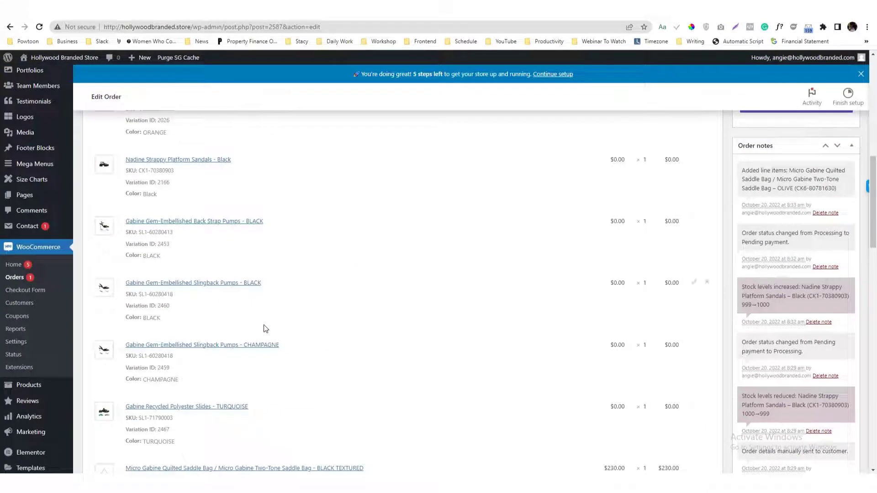
left_click(32, 282)
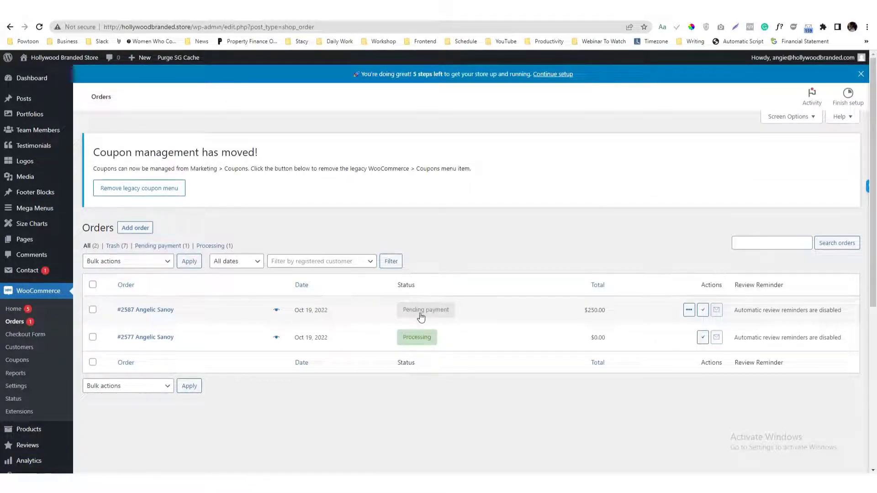
- Mark order #2587 Completed and filter the Orders list to 'Completed (1)'
mouse_move(718, 313)
left_click(703, 310)
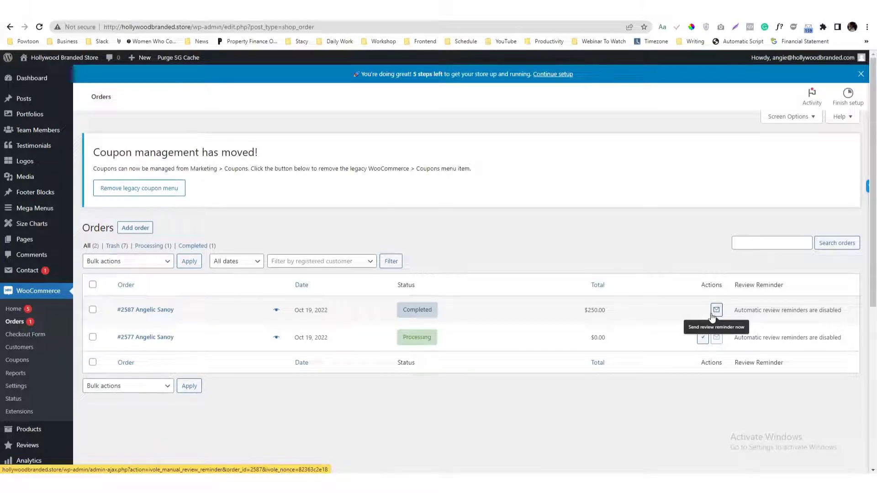
left_click(193, 246)
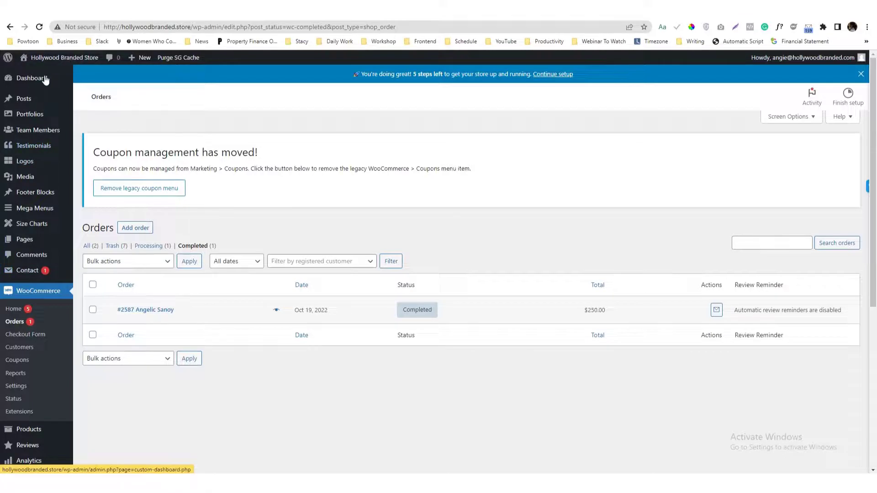
scroll(103, 381, "down", 5)
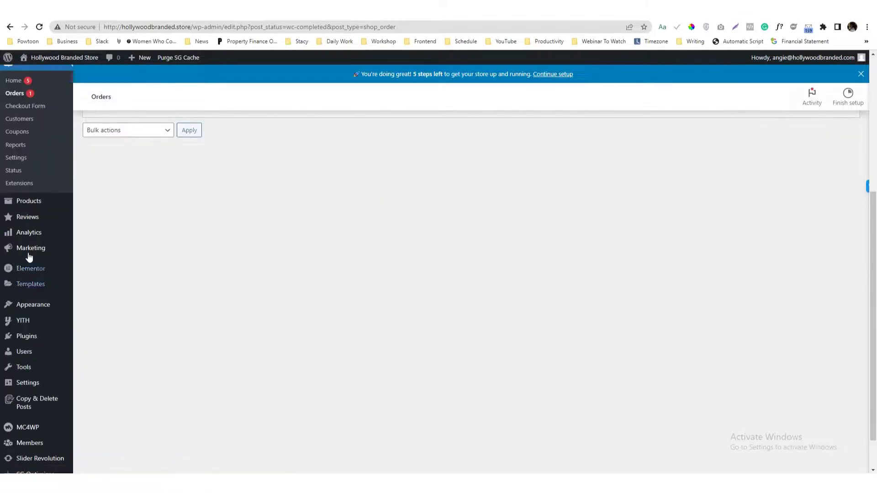
mouse_move(47, 253)
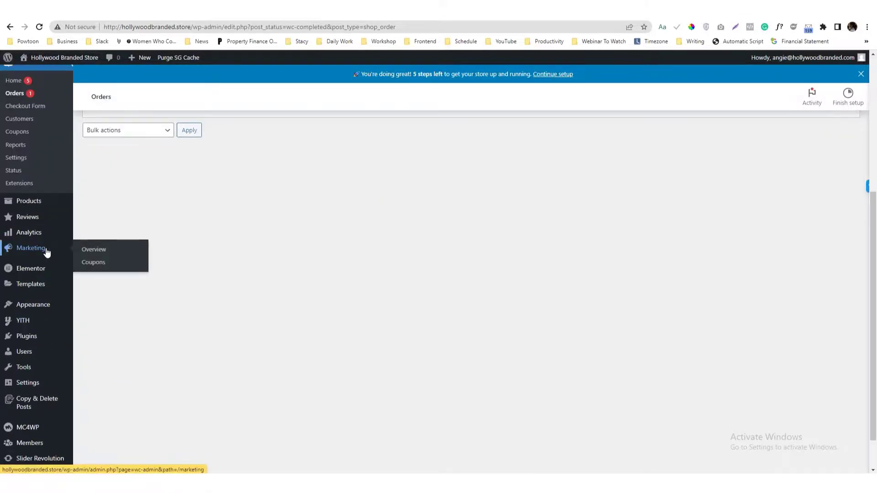